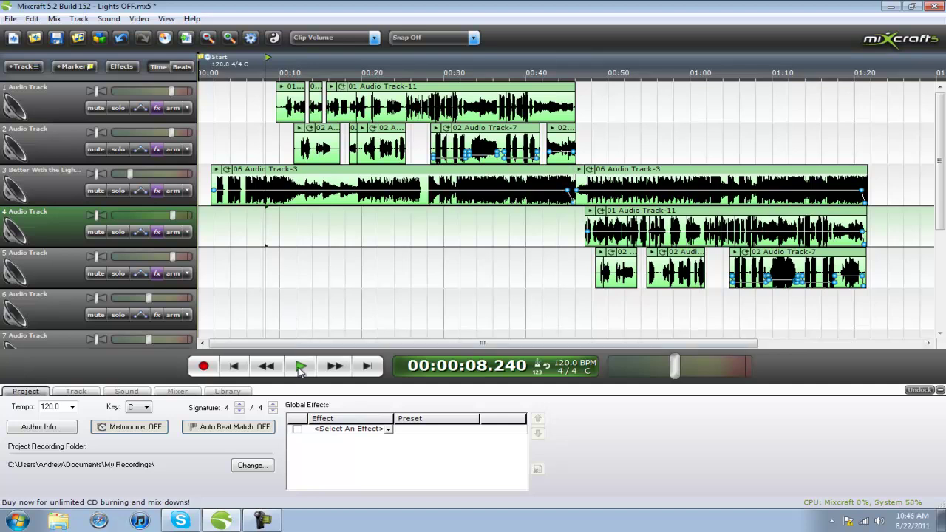
Check track 1's effect list, then play the song with track 2 muted and stop playback.
left_click(157, 108)
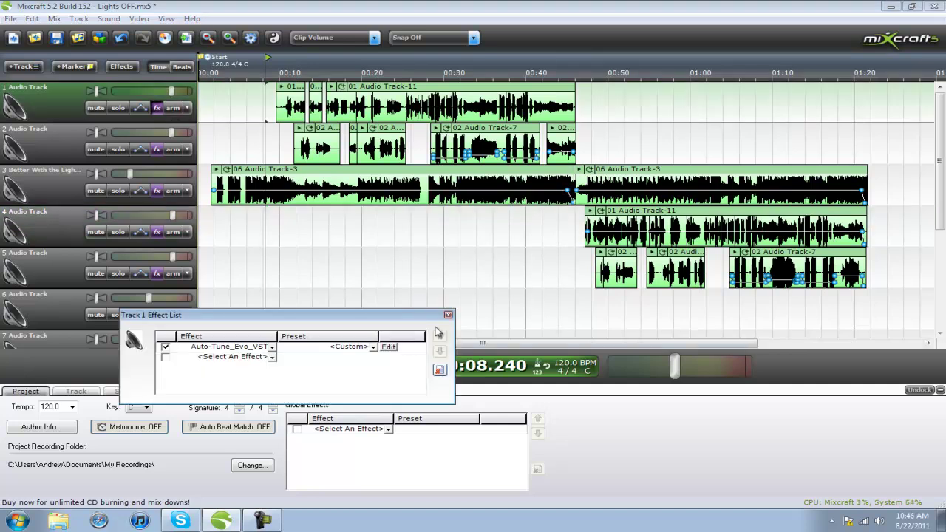
left_click(448, 314)
left_click(302, 367)
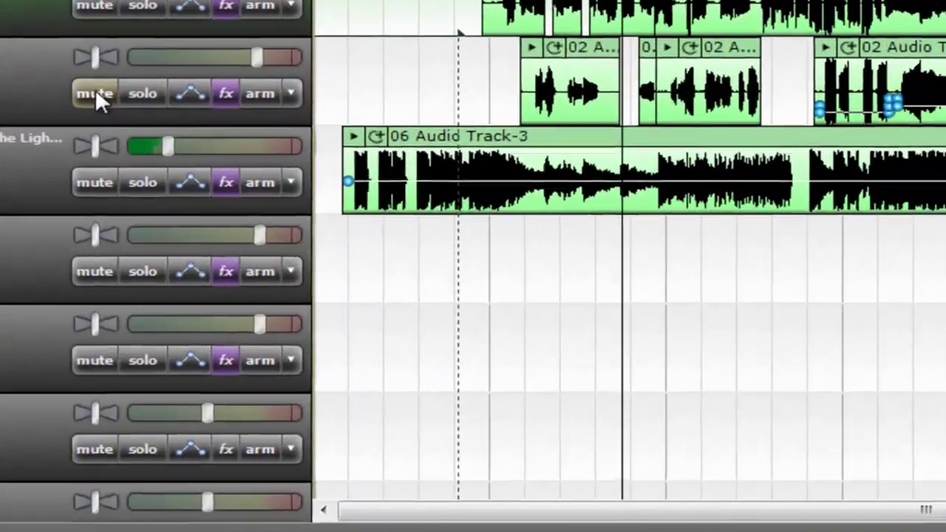
left_click(96, 148)
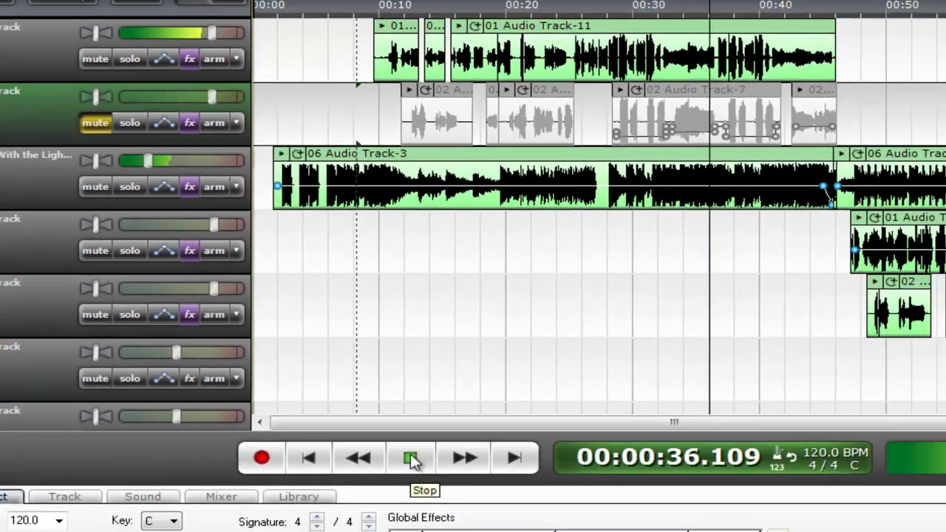
left_click(414, 456)
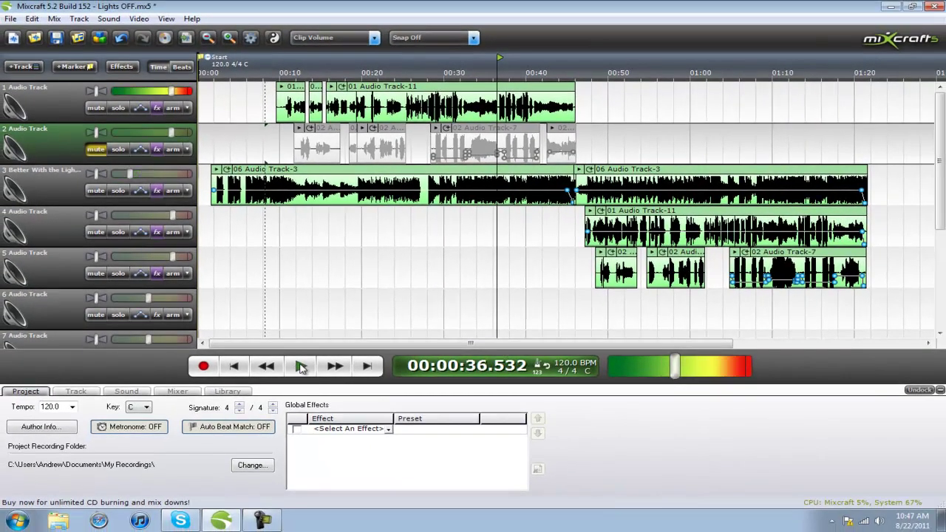
Open the Auto-Tune Evo editor on track 1 and set its correction mode to Graph.
left_click(393, 244)
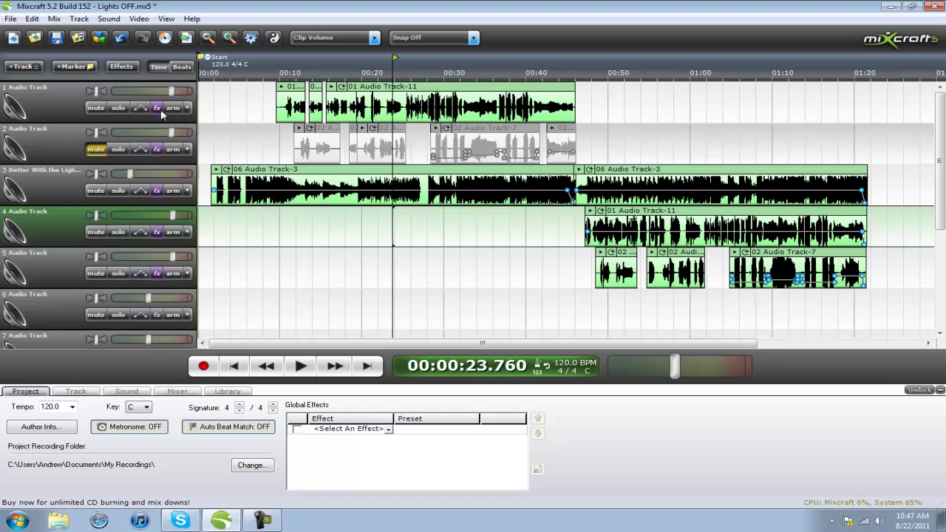
left_click(157, 108)
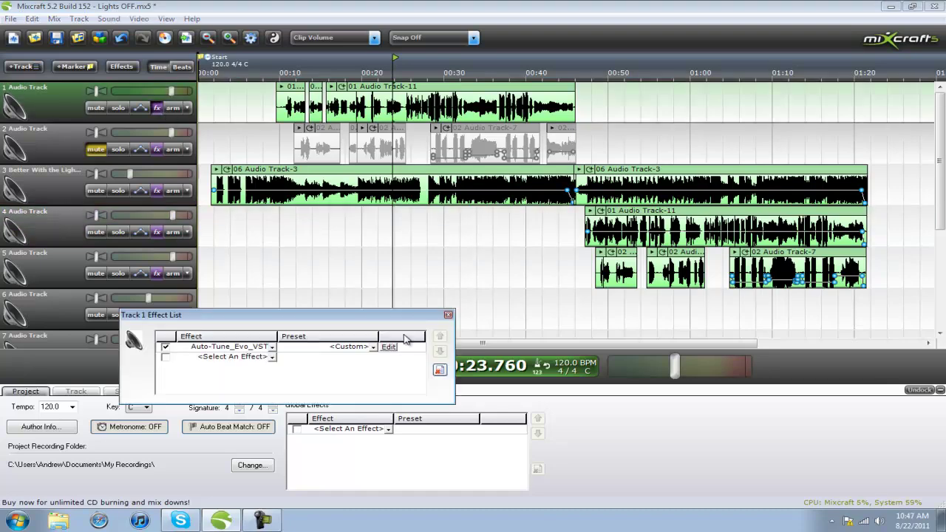
left_click(389, 348)
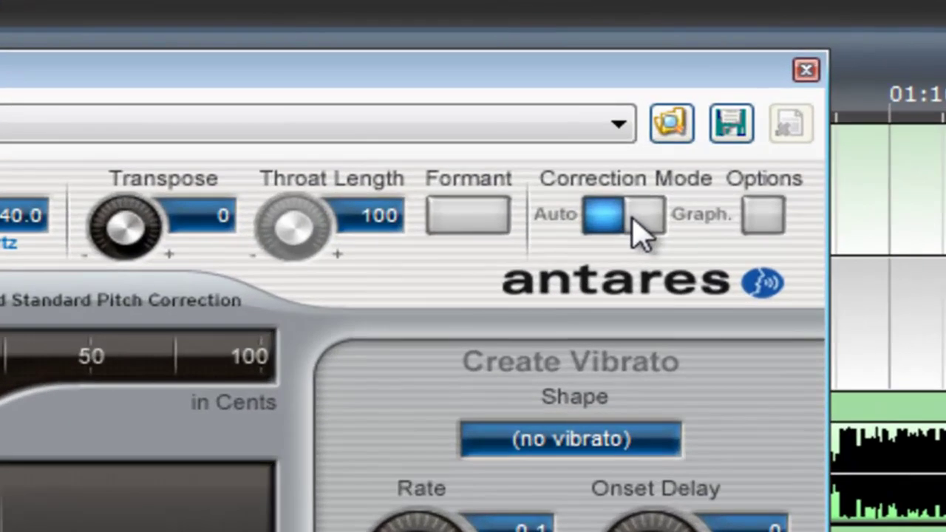
left_click(692, 109)
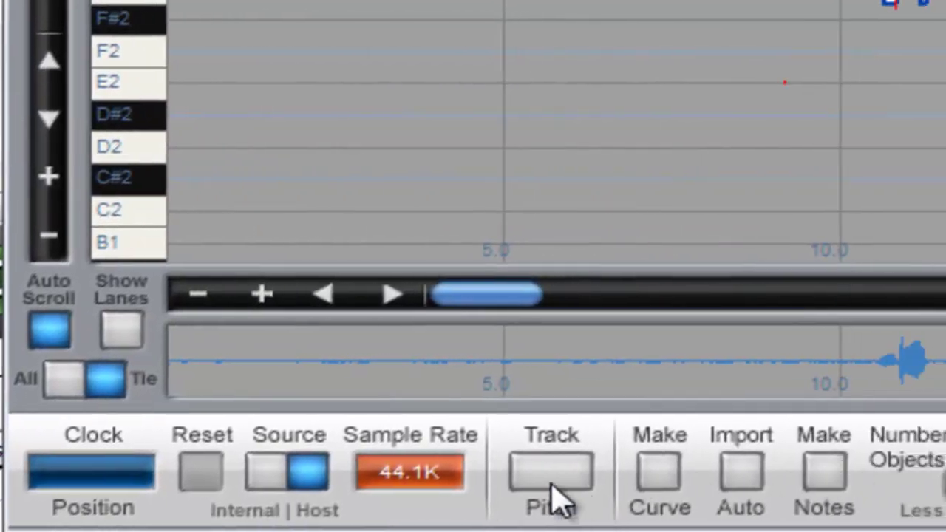
Turn on pitch tracking in Auto-Tune, start playback of the vocal, and turn tracking off again.
left_click(555, 499)
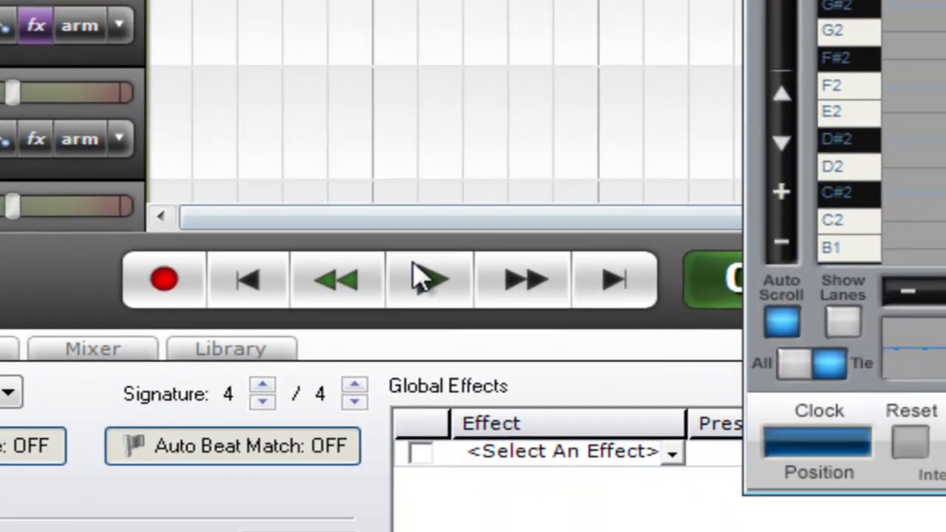
left_click(421, 279)
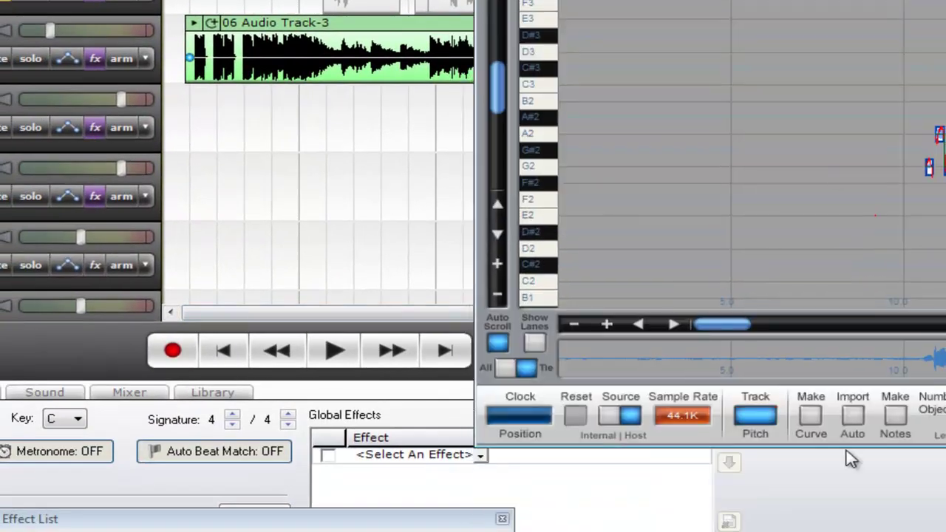
left_click(756, 410)
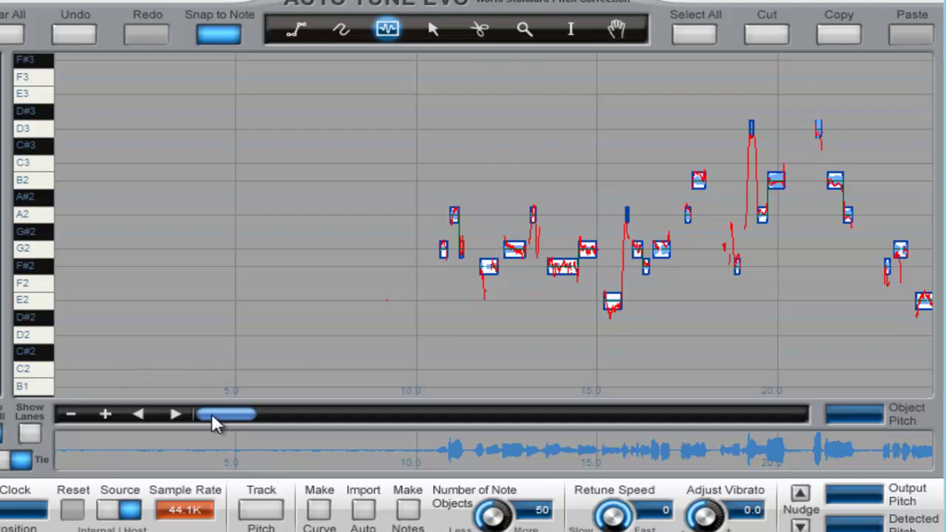
Select the short A2 note near 18 seconds and set the number of note objects to 77.
left_click_drag(209, 419, 243, 418)
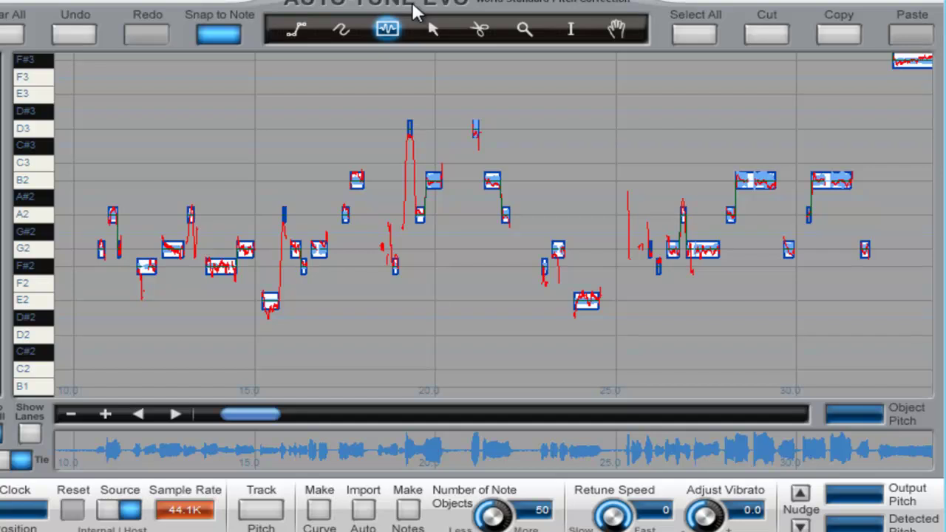
left_click(344, 214)
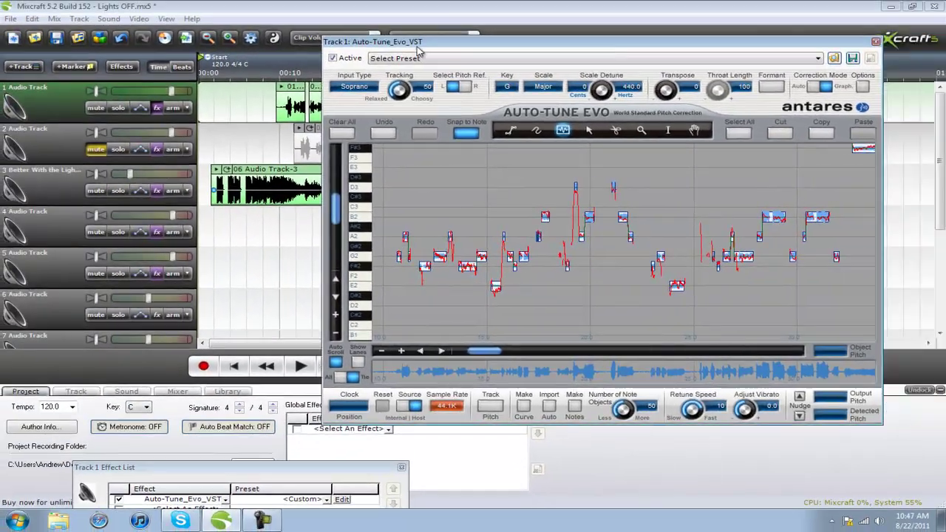
left_click_drag(619, 49, 554, 76)
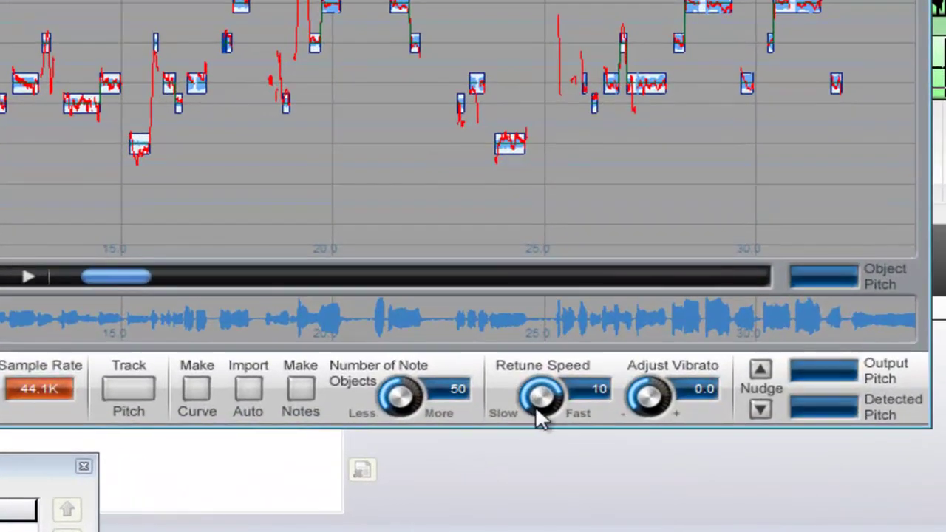
left_click_drag(399, 399, 423, 377)
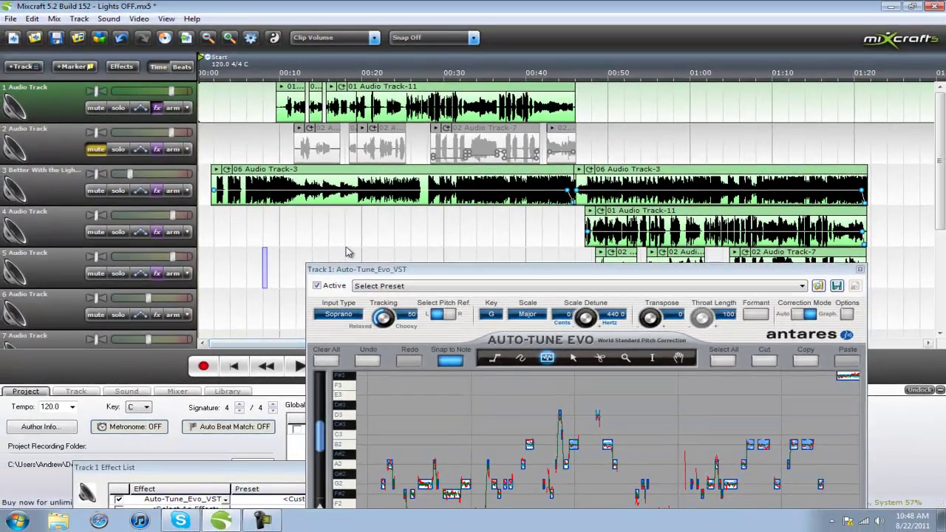
Play the song from about 22 seconds to hear the corrected vocal, then stop playback.
left_click(378, 256)
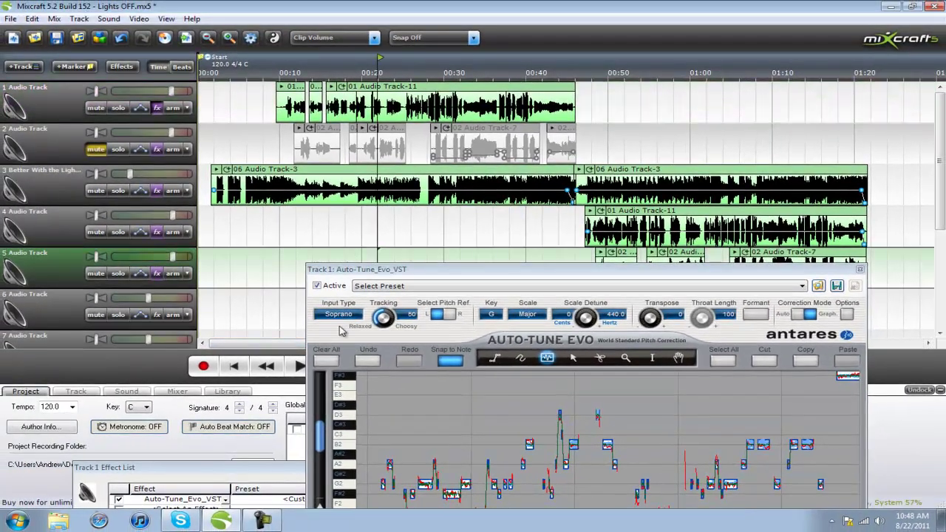
left_click(299, 366)
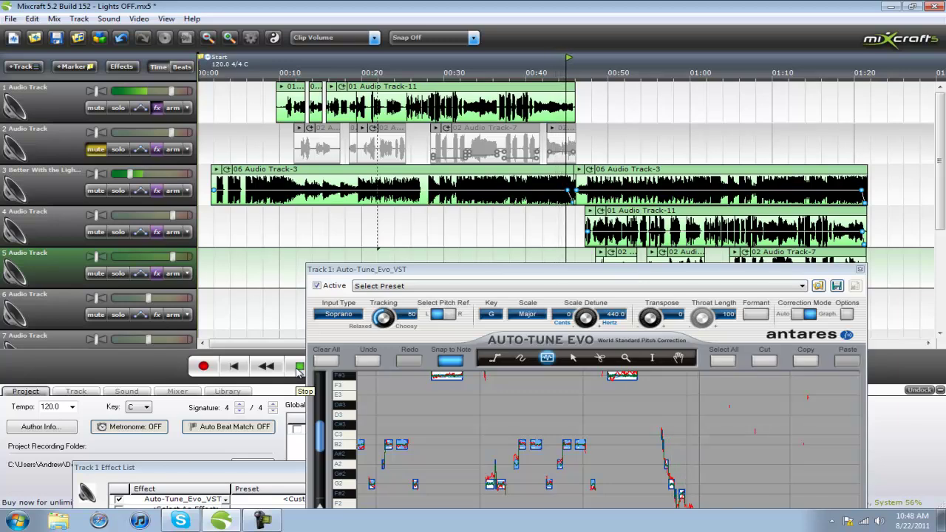
left_click(299, 368)
Redraw the short opening notes of both high phrases at F#3 and play the result from about 40 seconds.
scroll(321, 436, "up", 3)
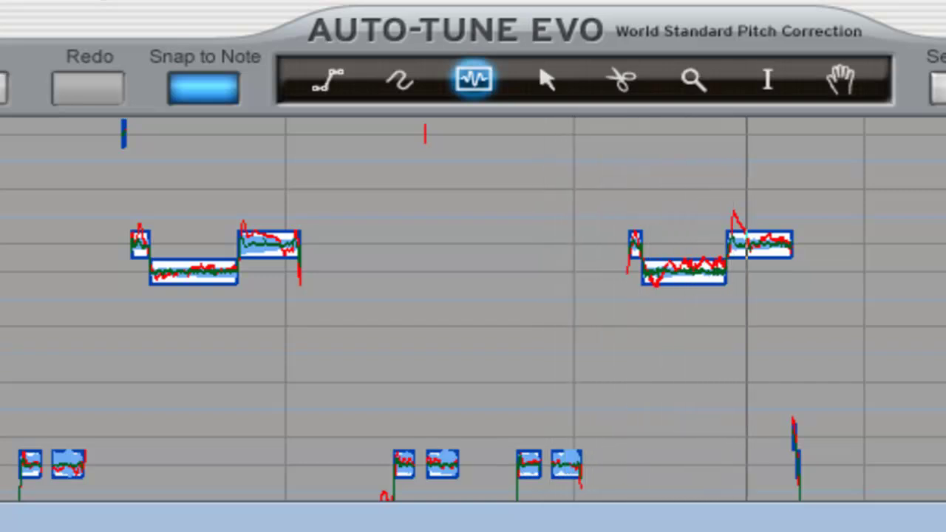
left_click_drag(647, 272, 628, 271)
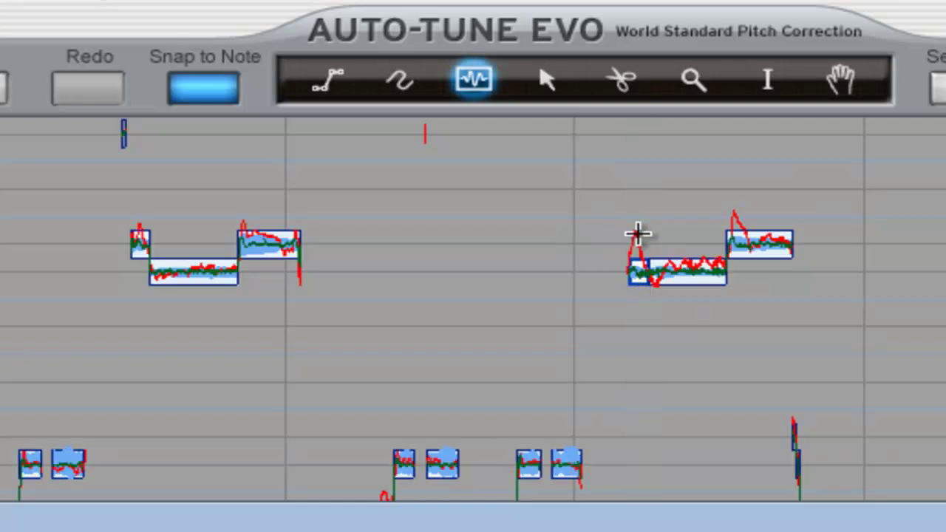
left_click_drag(157, 270, 123, 280)
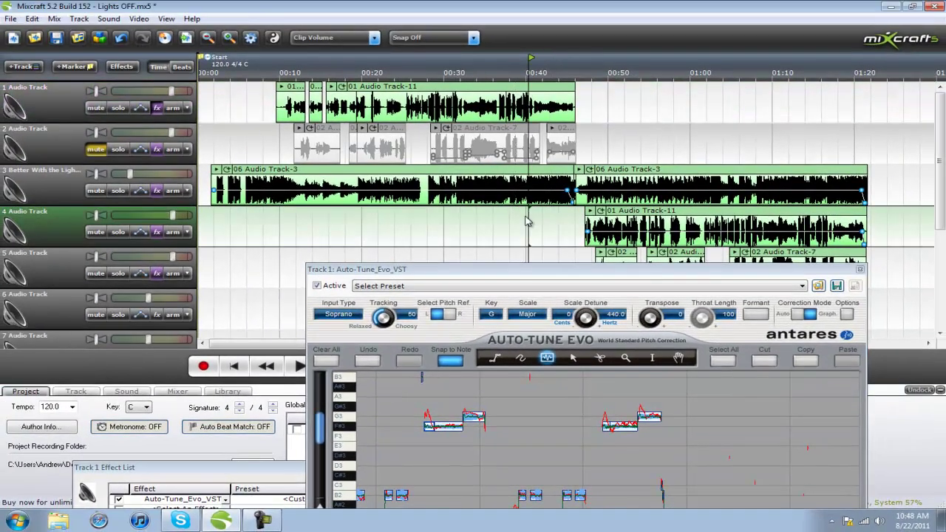
left_click(298, 367)
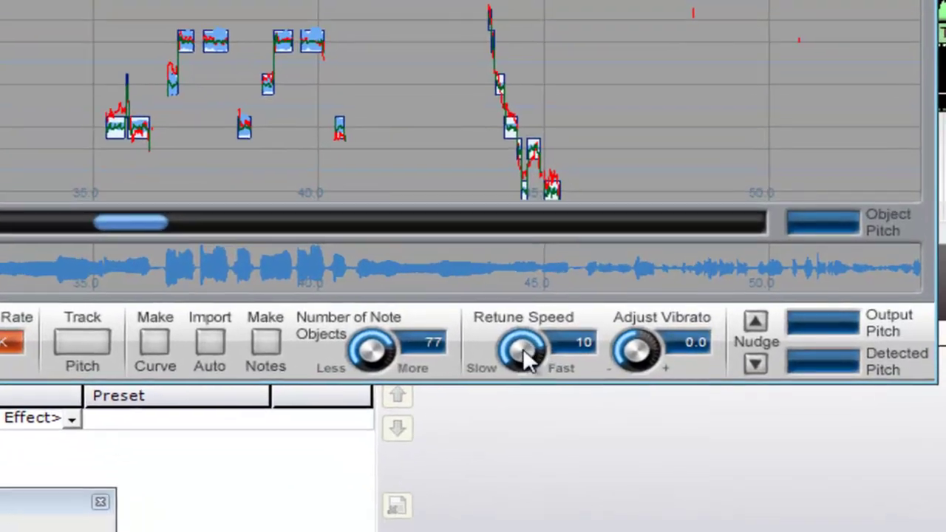
Set the retune speed to 32.
left_click_drag(593, 517, 596, 531)
left_click_drag(512, 405, 509, 379)
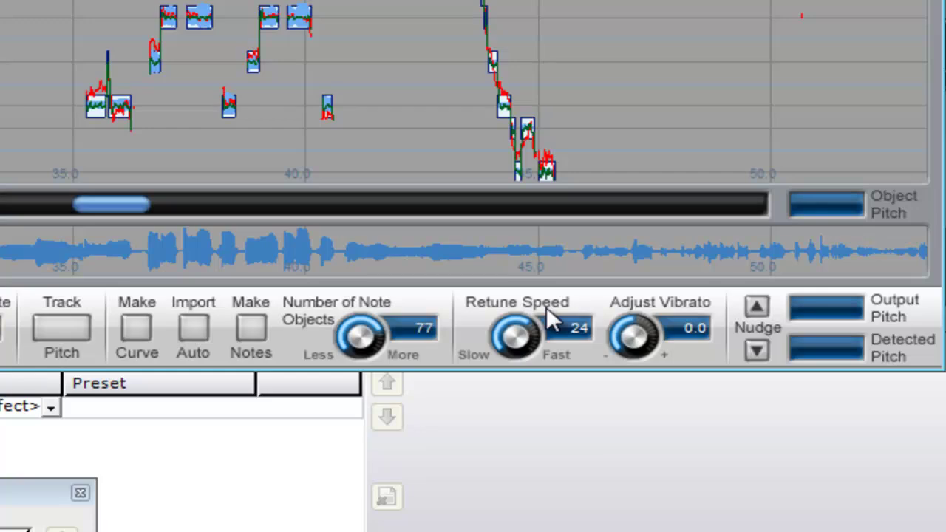
left_click_drag(536, 318, 535, 331)
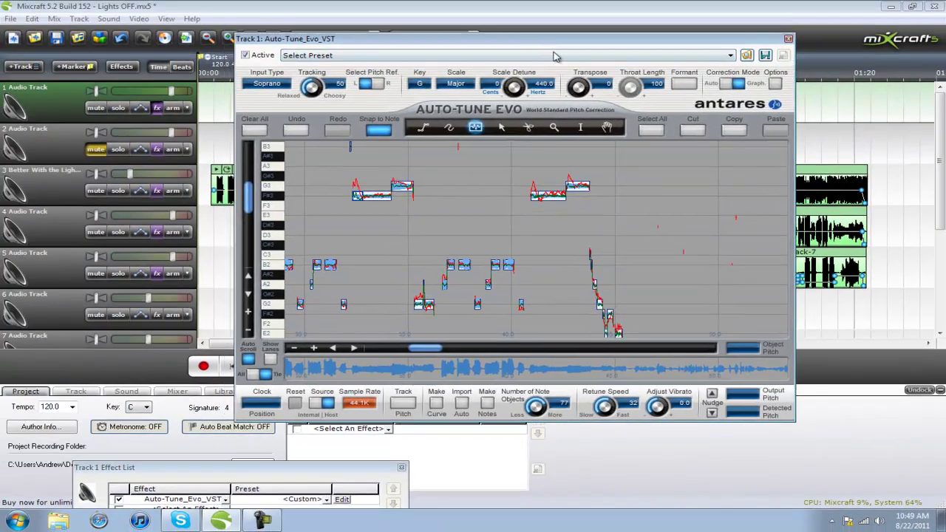
Play the song from about 25 seconds while viewing the Auto correction mode and returning to Graph mode, then stop playback.
left_click_drag(415, 42, 700, 118)
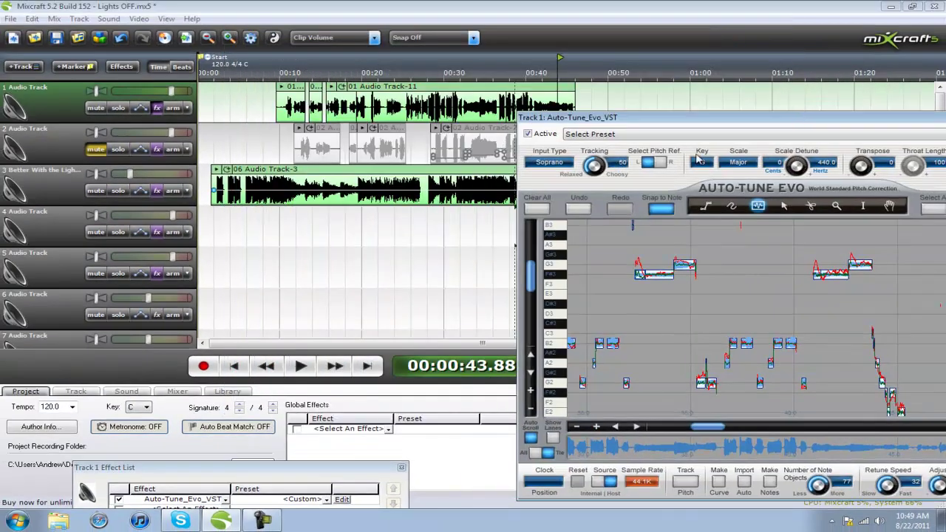
left_click(400, 247)
left_click(300, 364)
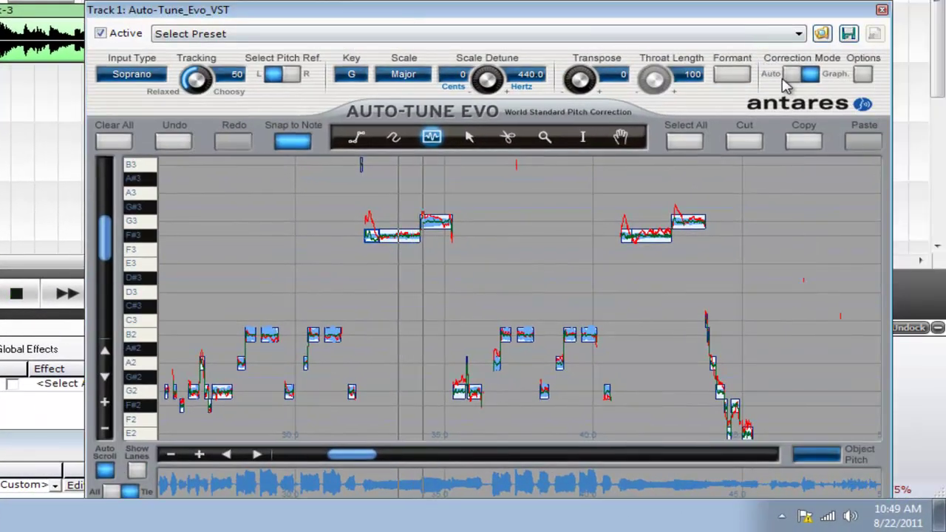
left_click(793, 75)
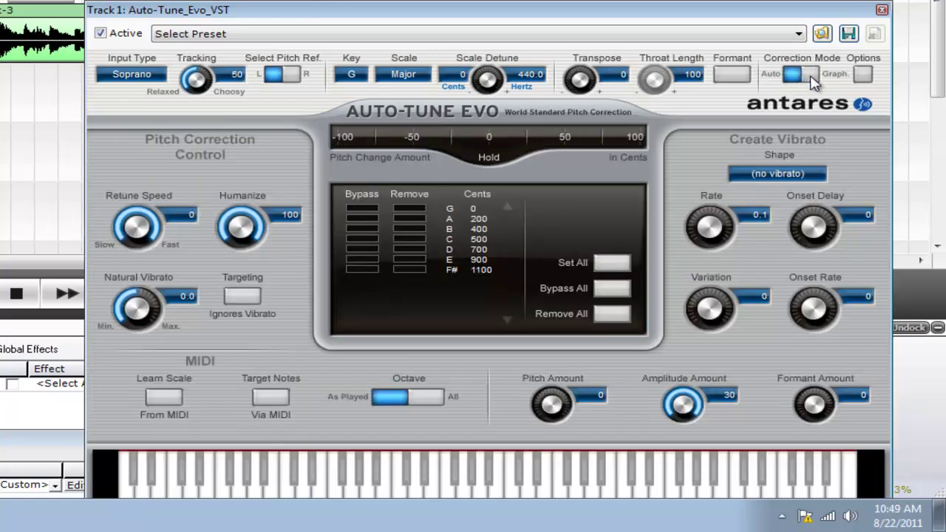
left_click(810, 75)
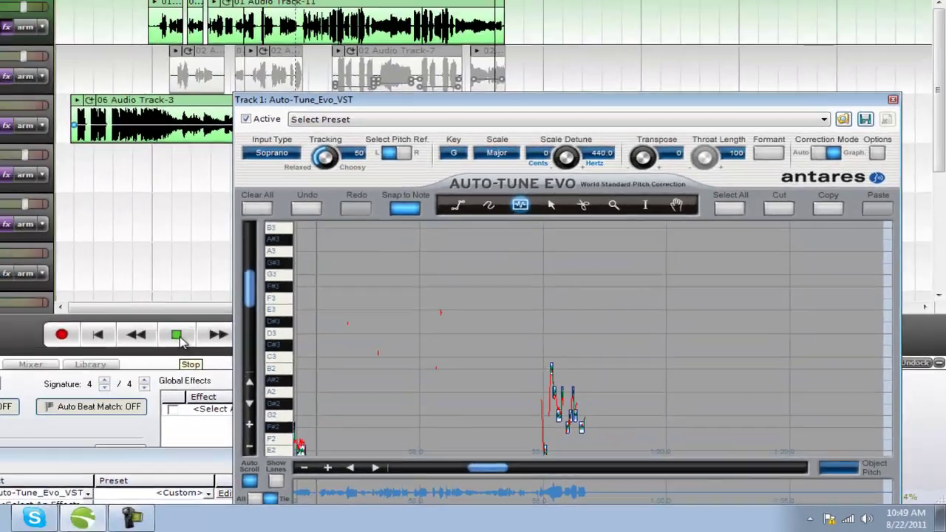
left_click(177, 335)
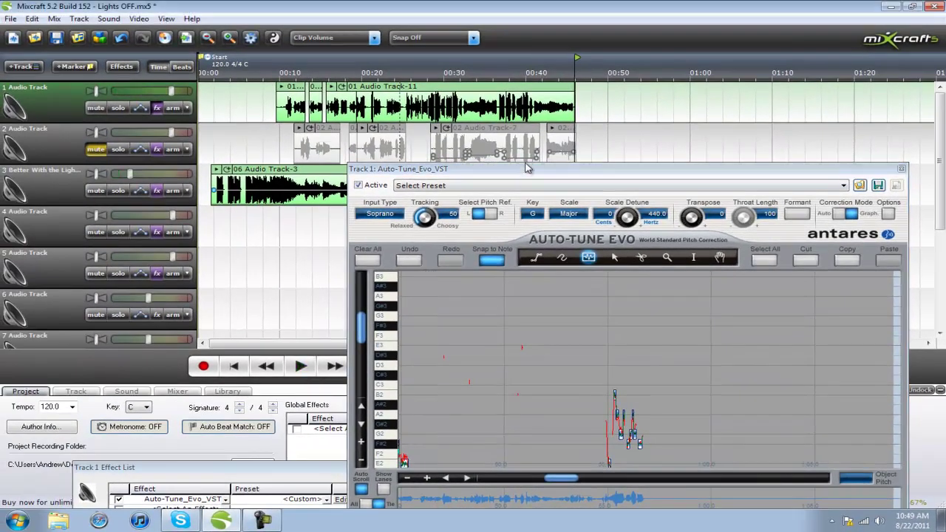
Close the Auto-Tune Evo editor and the Track 1 effect list.
left_click_drag(527, 169, 186, 170)
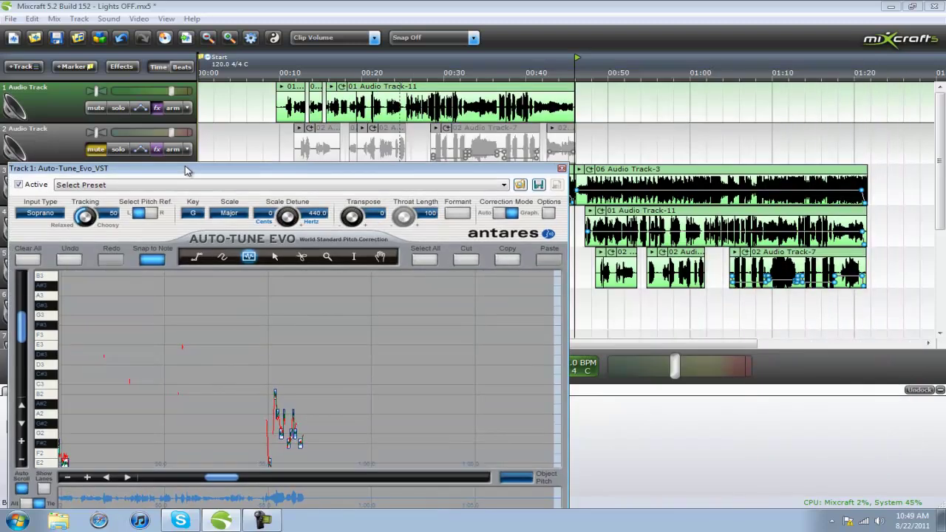
left_click(561, 170)
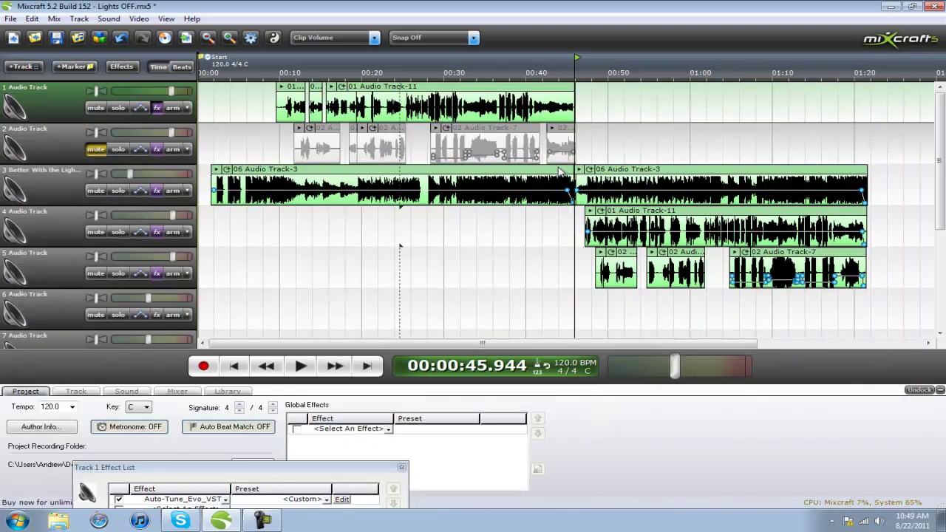
left_click(351, 481)
left_click_drag(392, 469, 677, 266)
left_click(687, 263)
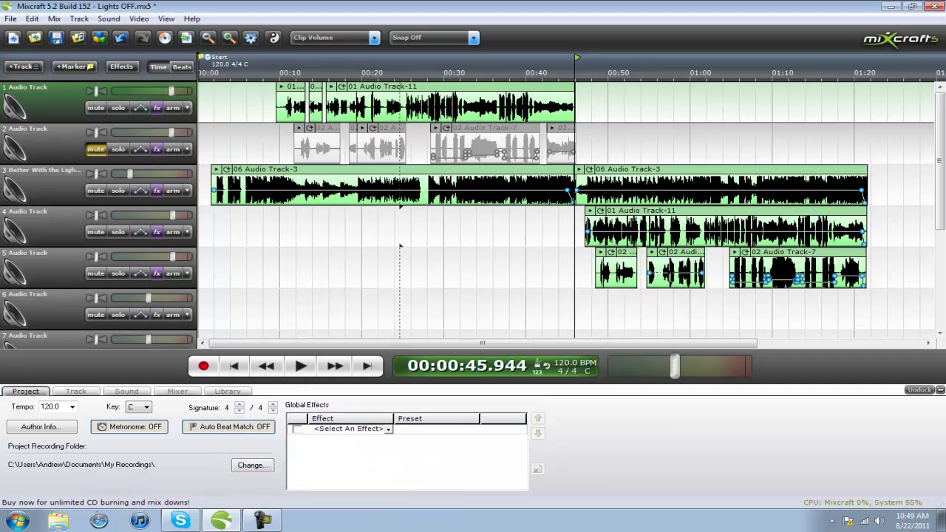